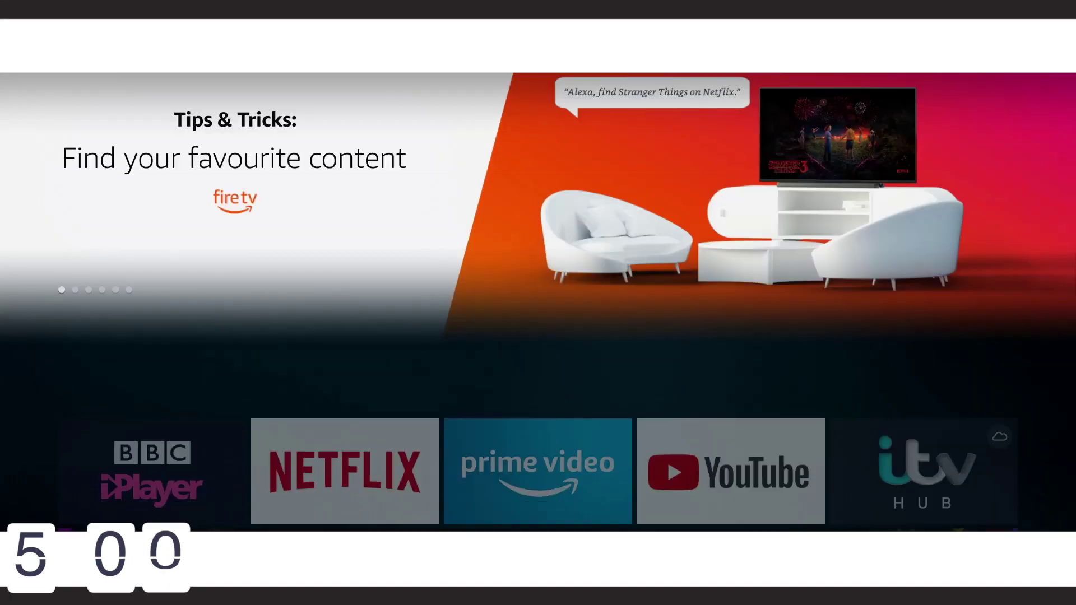
Step: Open Filelinked from the recent apps on the Fire TV home screen
key(Down)
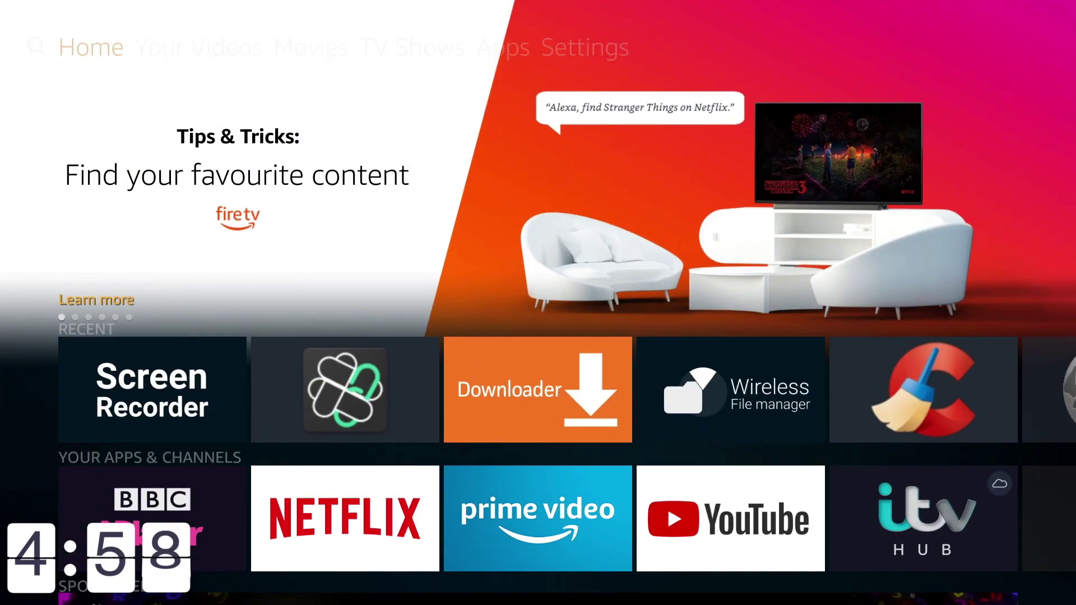
key(Down)
key(Right)
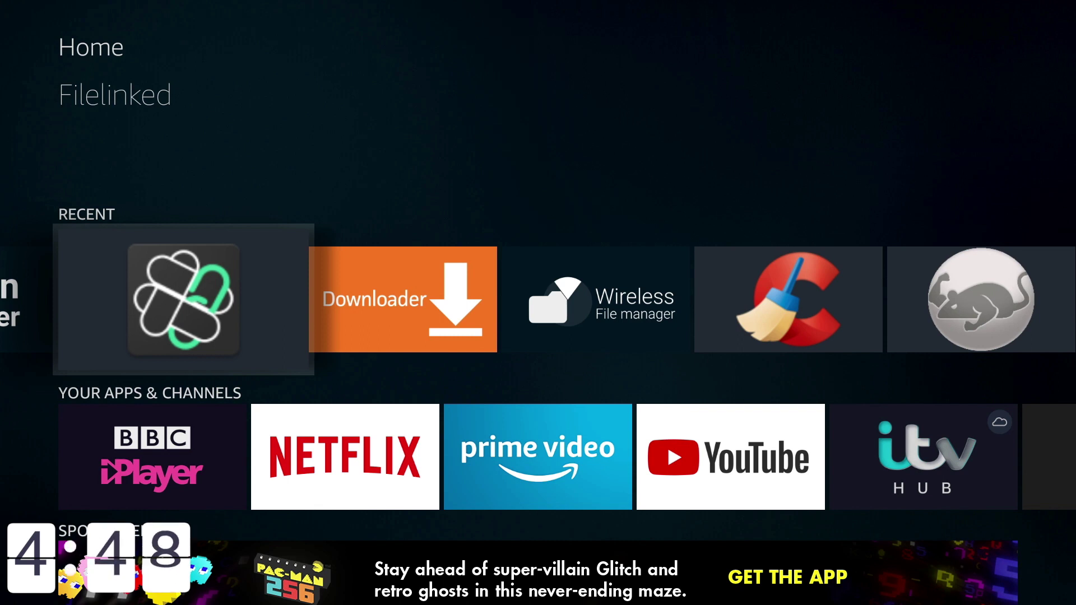
key(Return)
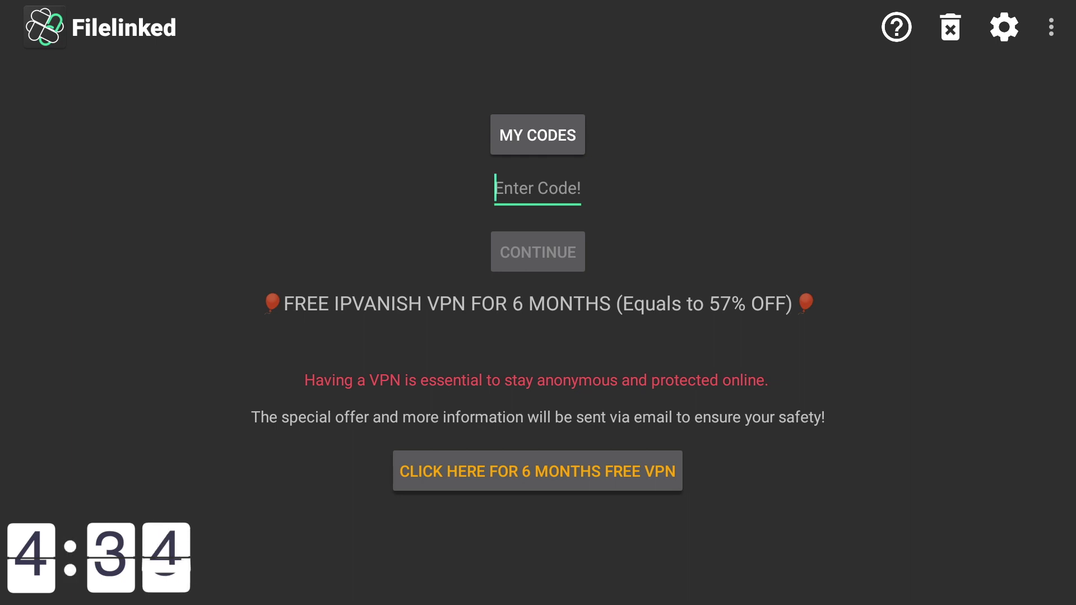
Step: Enter the store code 99999999 in Filelinked and continue to that store
key(Return)
key(Right)
key(Right)
key(Down)
key(Right)
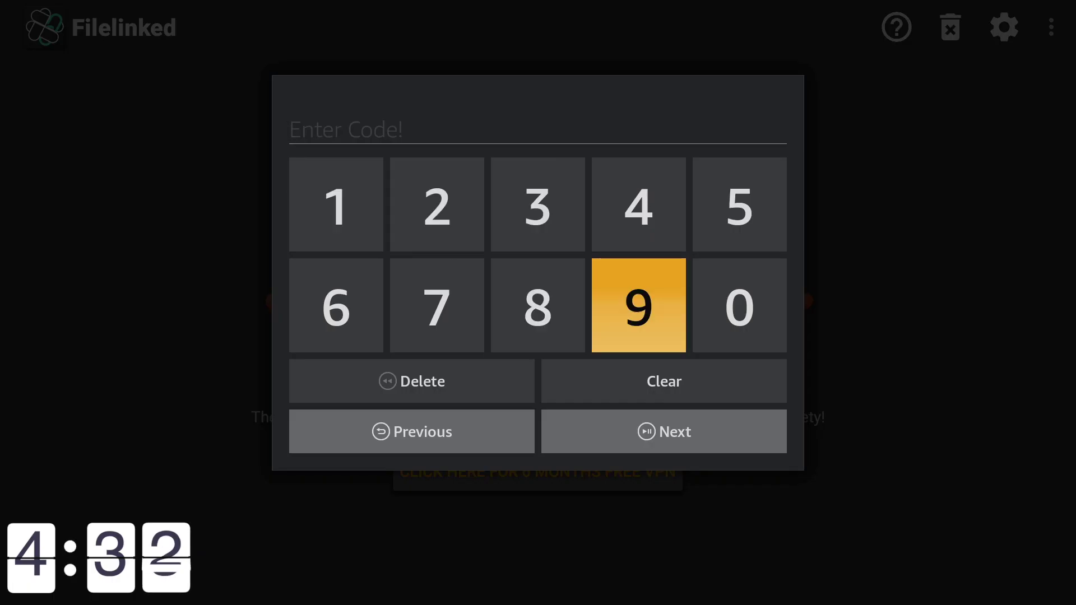
key(Return)
key(Return)
key(Return)
key(Return)
key(Return)
key(Return)
key(Return)
key(Return)
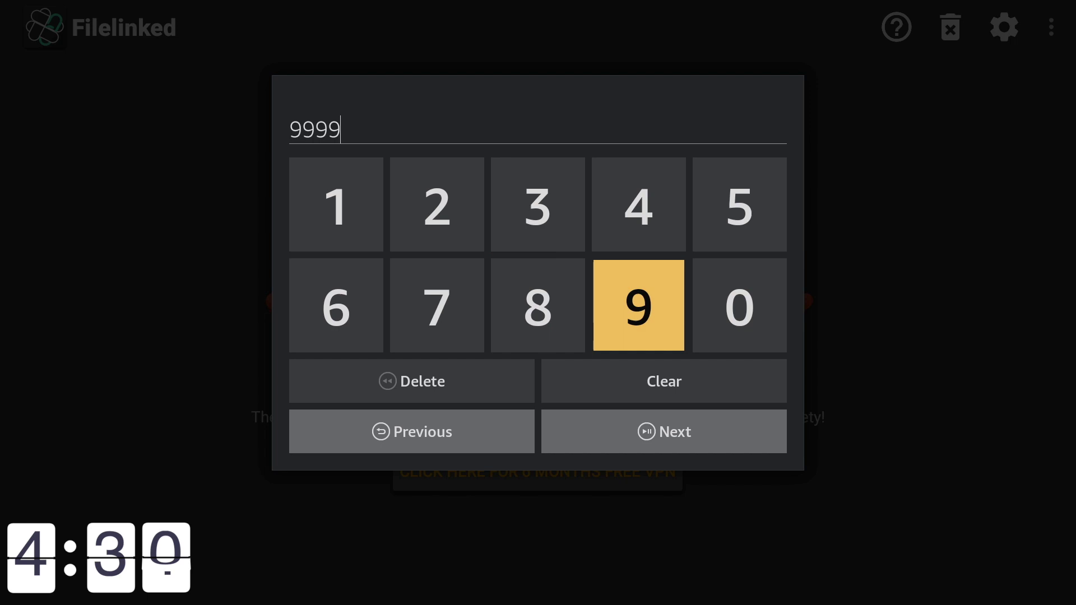
key(Down)
key(Down)
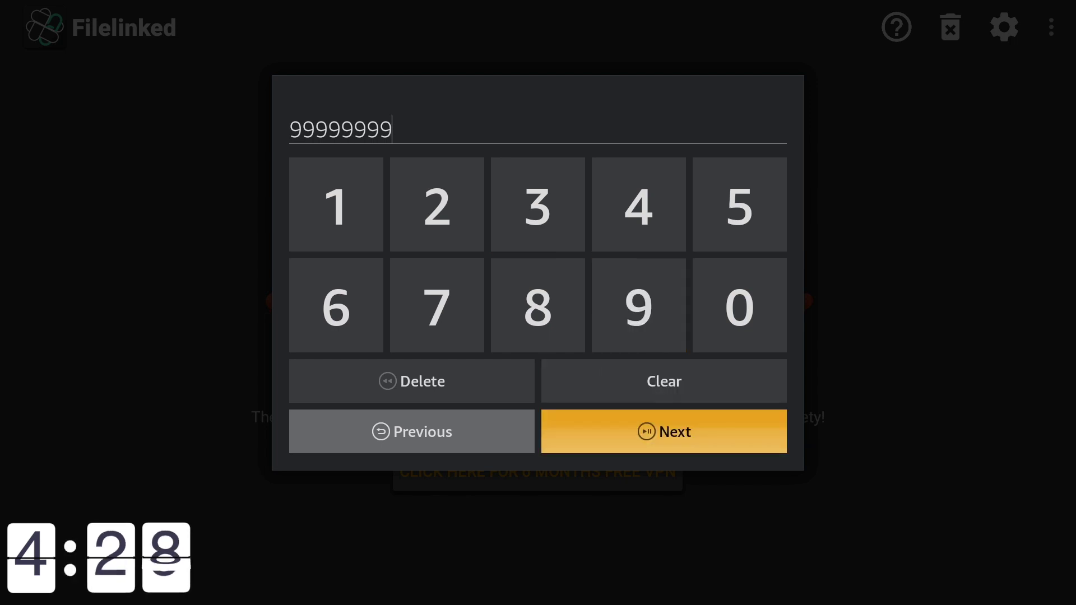
key(Return)
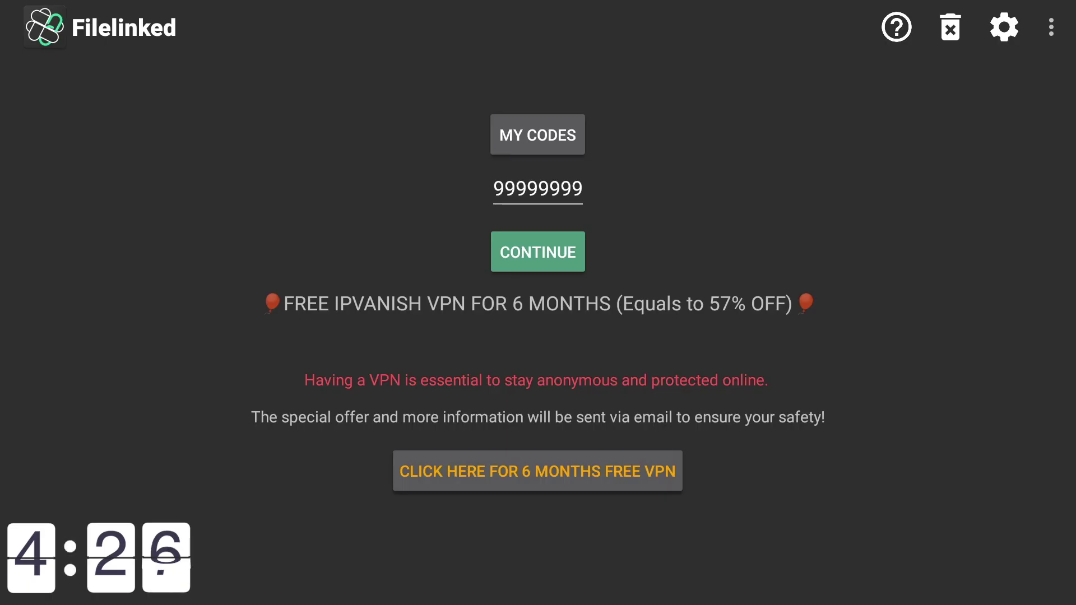
key(Return)
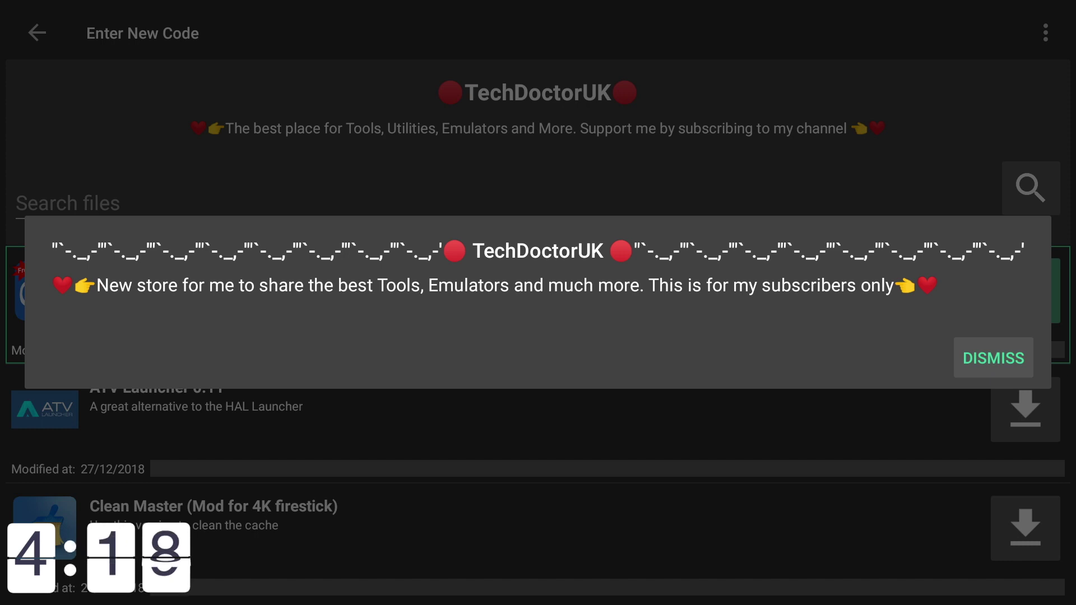
Step: Dismiss the TechDoctorUK welcome message and the Supercharge Guide offer
key(Return)
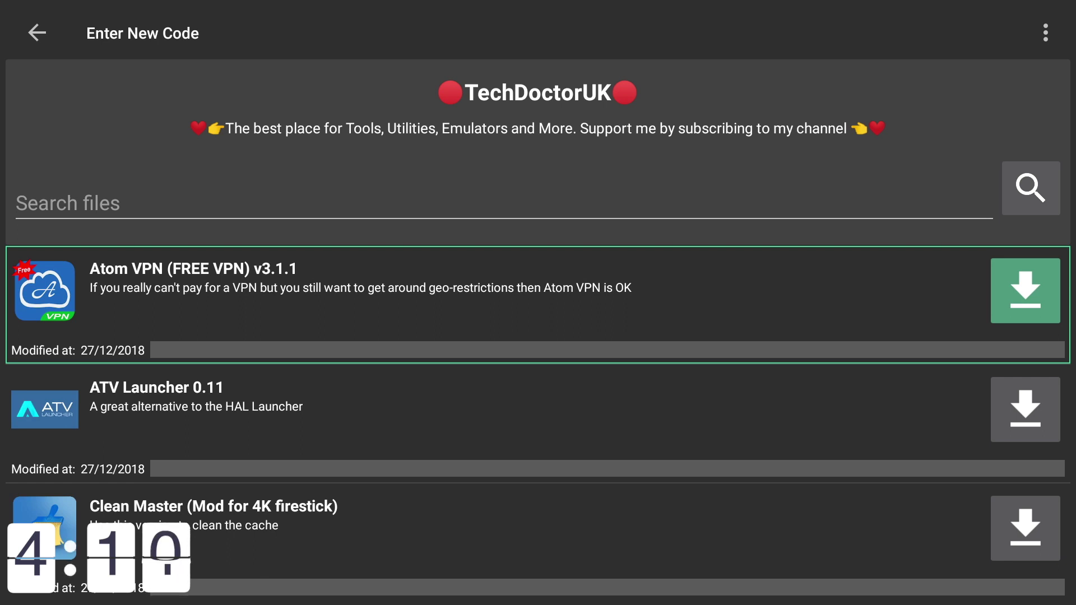
key(Left)
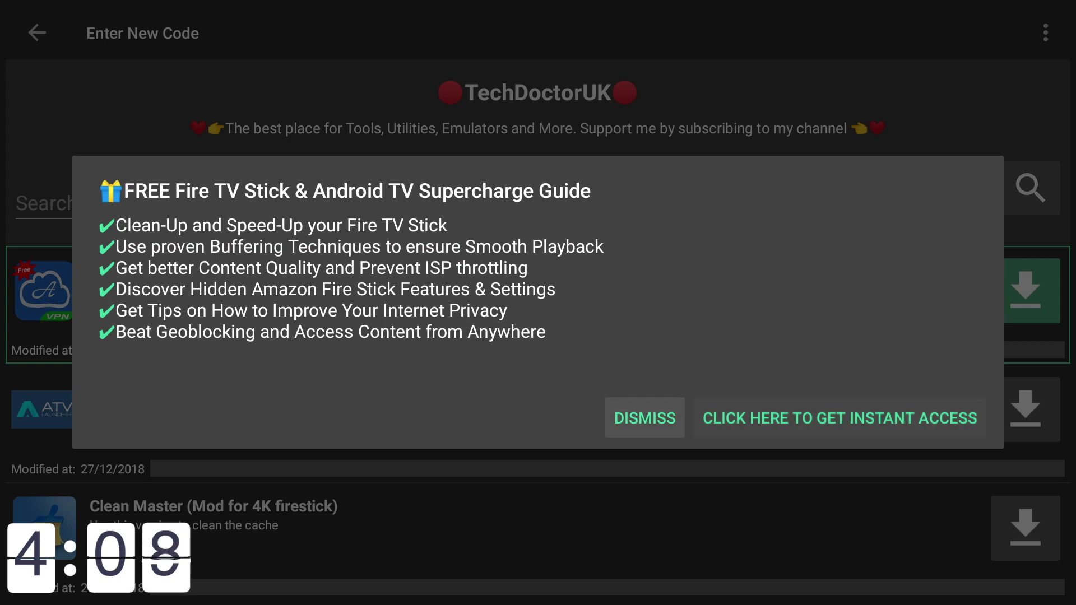
key(Return)
Step: Find DB TV Assistant in the TechDoctorUK store's file list and download it
key(Down)
key(Down)
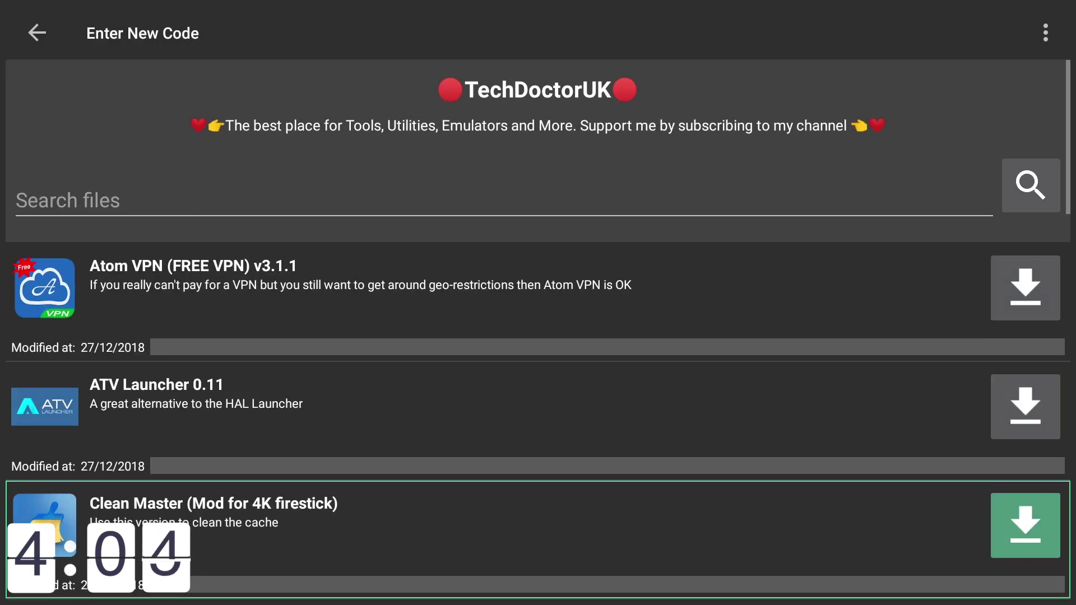
key(Down)
key(Up)
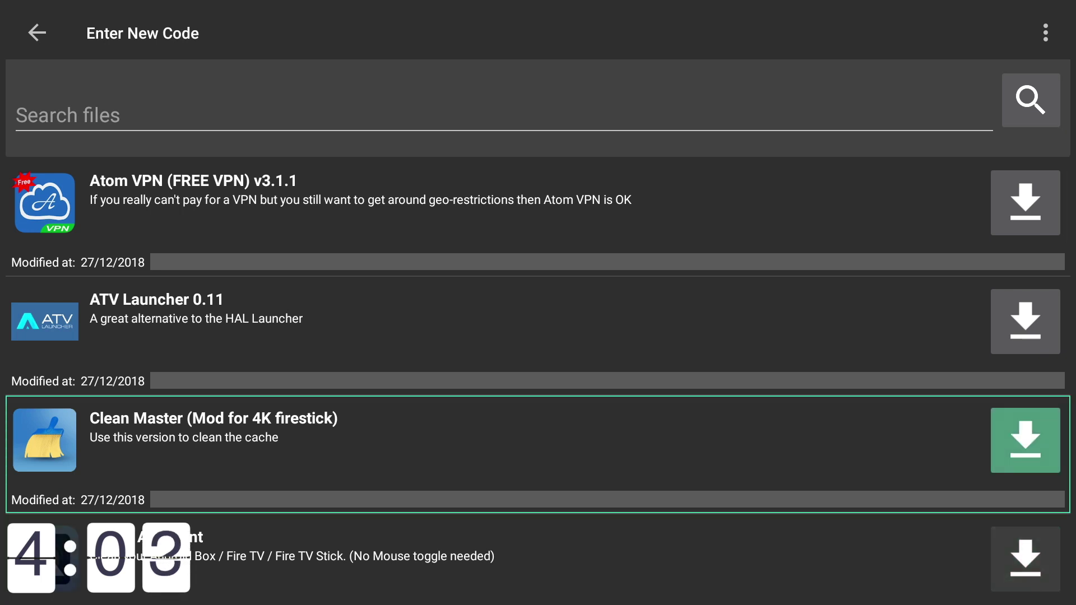
key(Down)
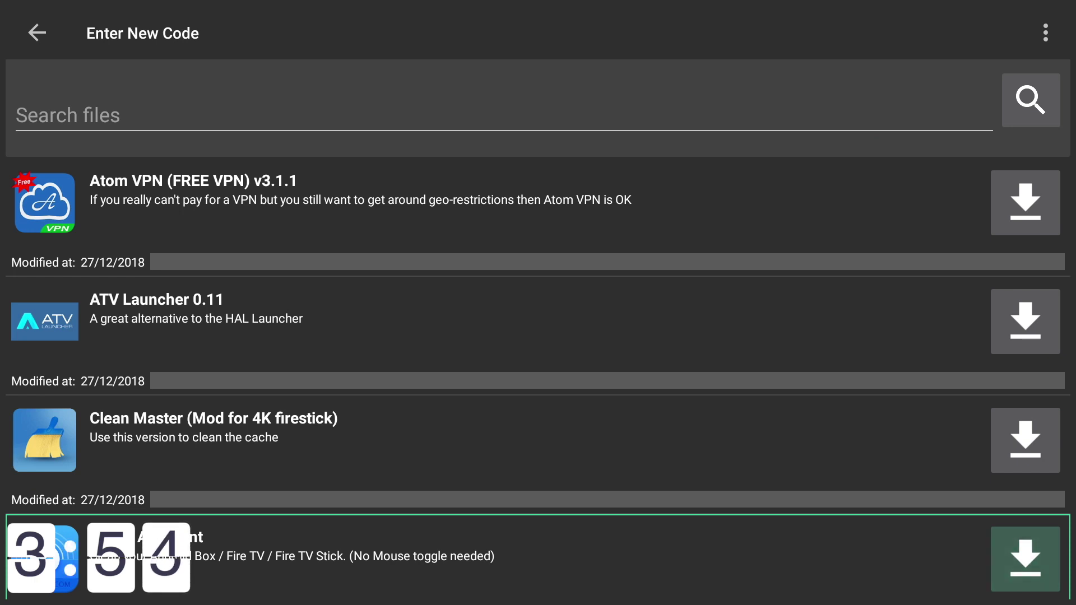
key(Down)
key(Up)
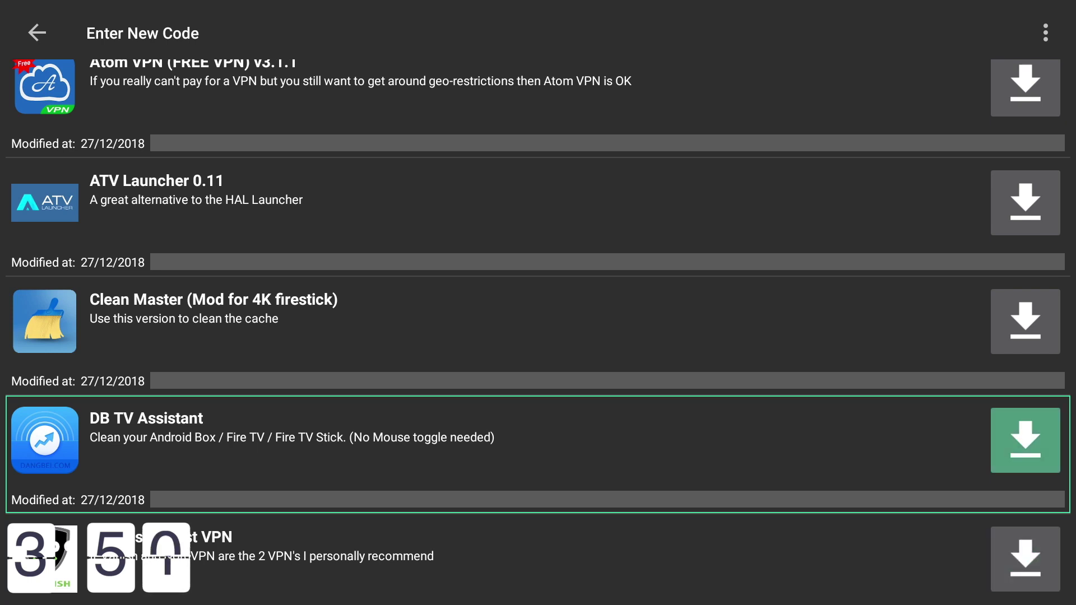
key(Return)
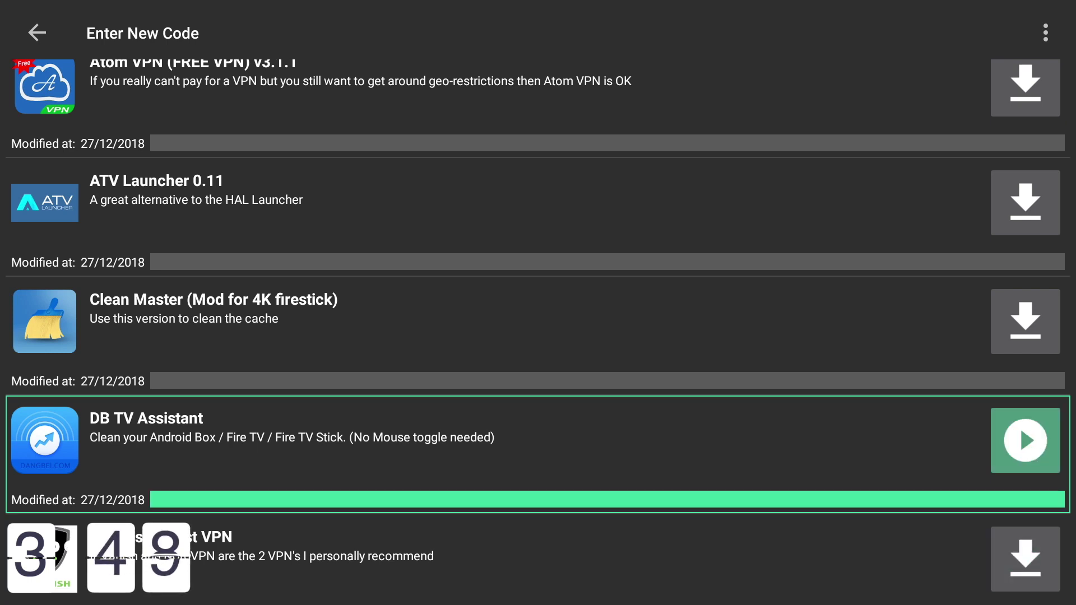
Step: Install the downloaded DangBei Assistant and run its TV Cleaner
key(Return)
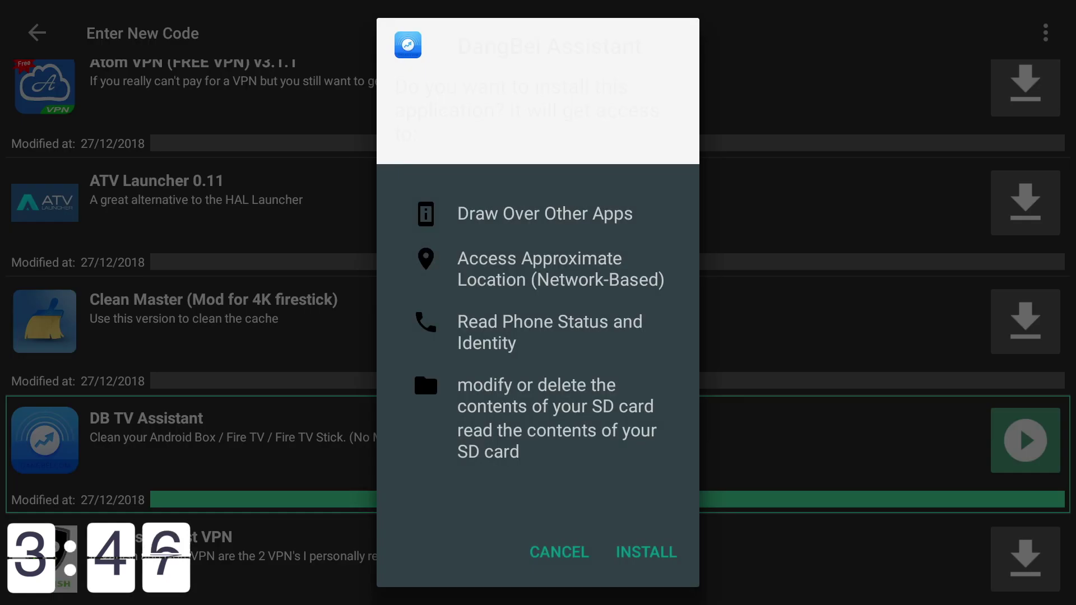
key(Return)
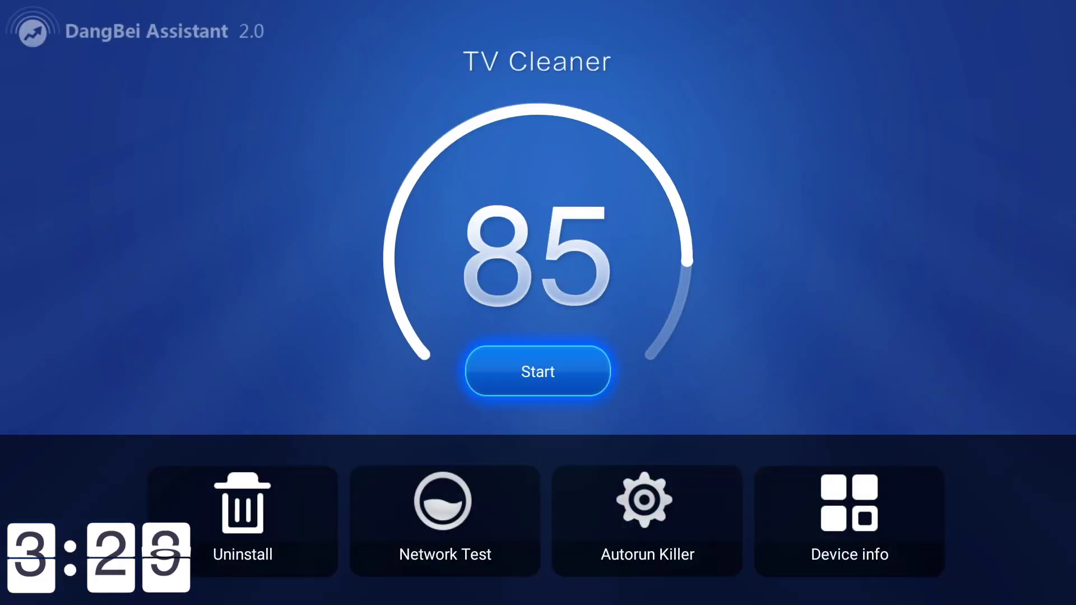
key(Return)
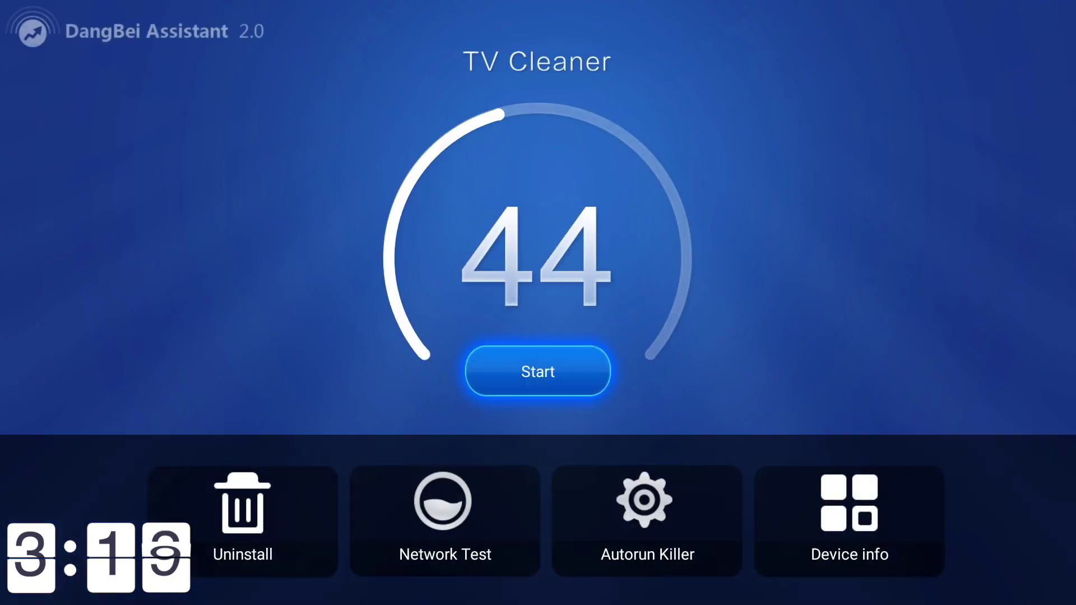
Step: Uninstall Twitch from DangBei Assistant's list of installed apps
key(Down)
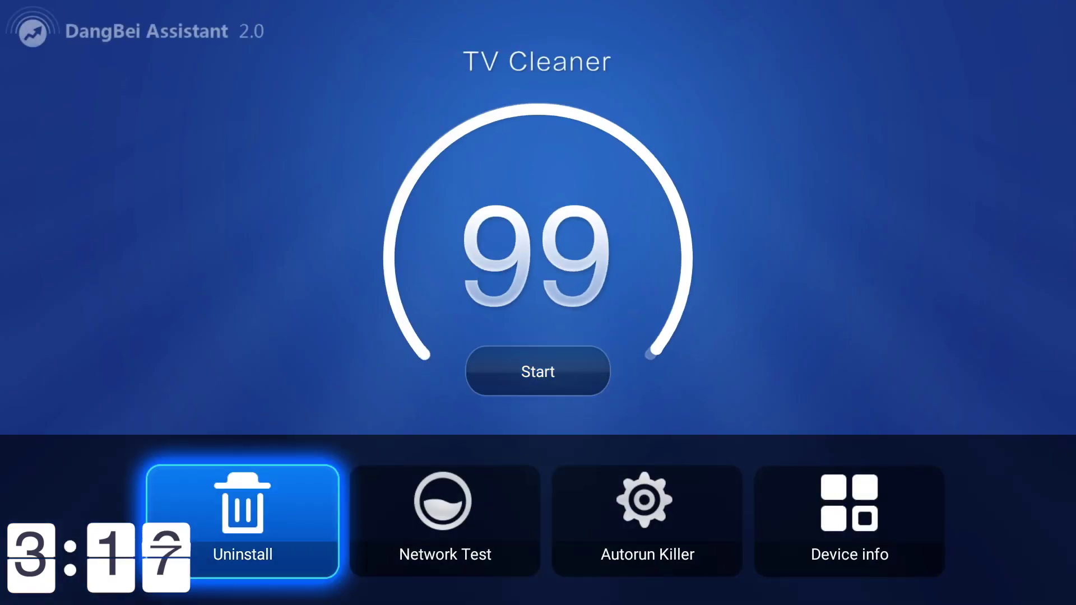
key(Return)
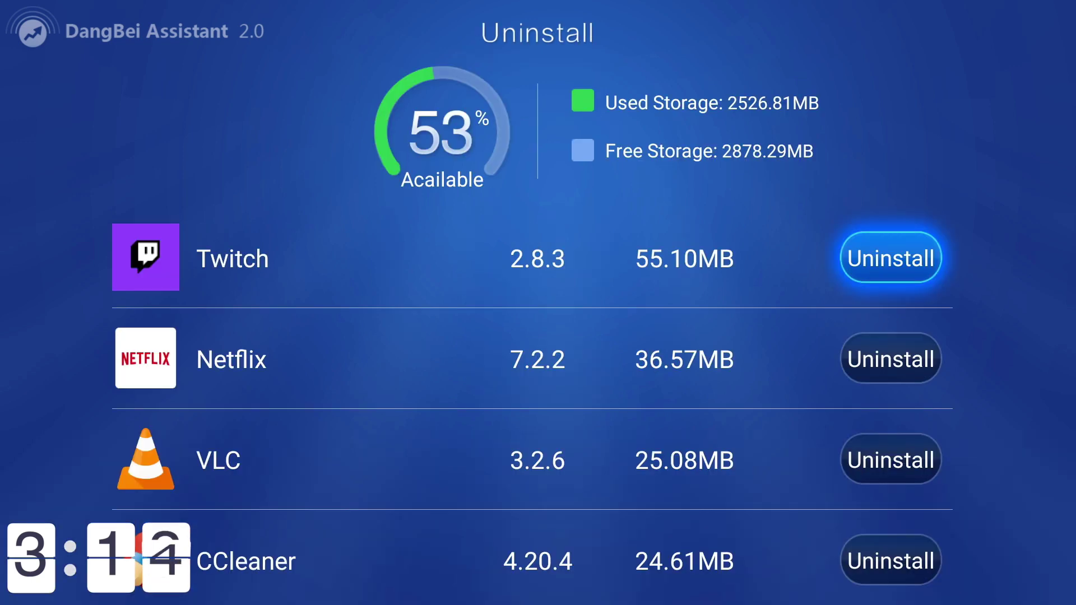
key(Return)
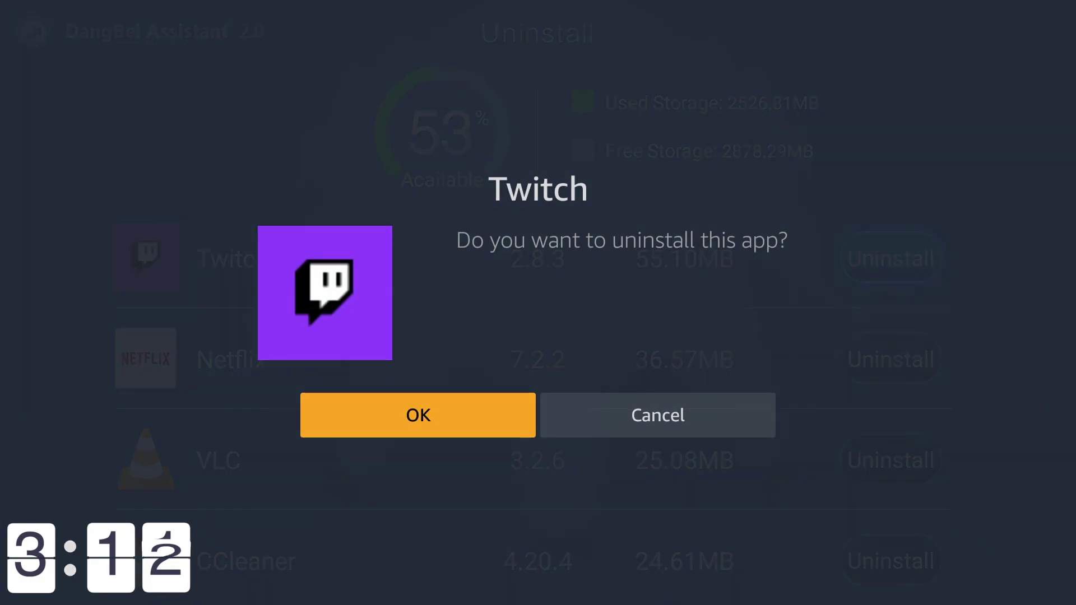
key(Return)
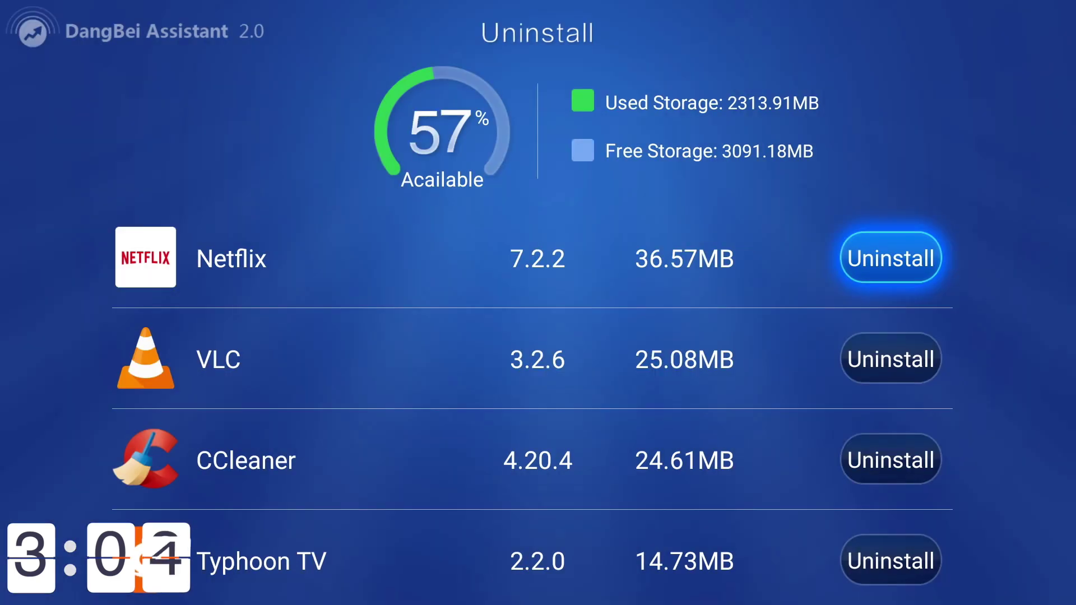
Step: Uninstall CCleaner from the installed apps list and confirm the removal
click(890, 459)
key(Return)
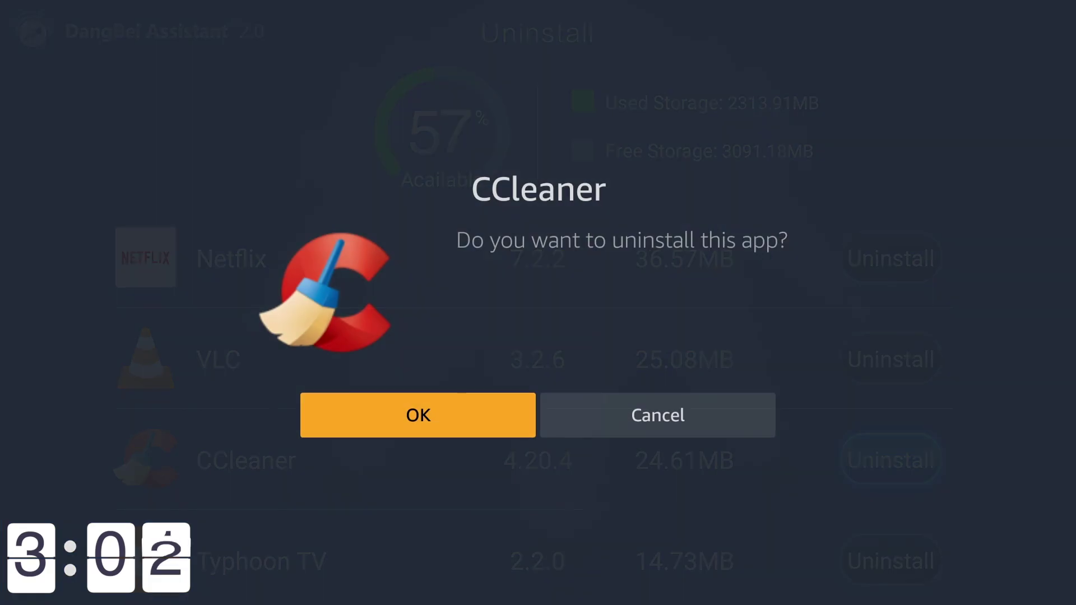
key(Return)
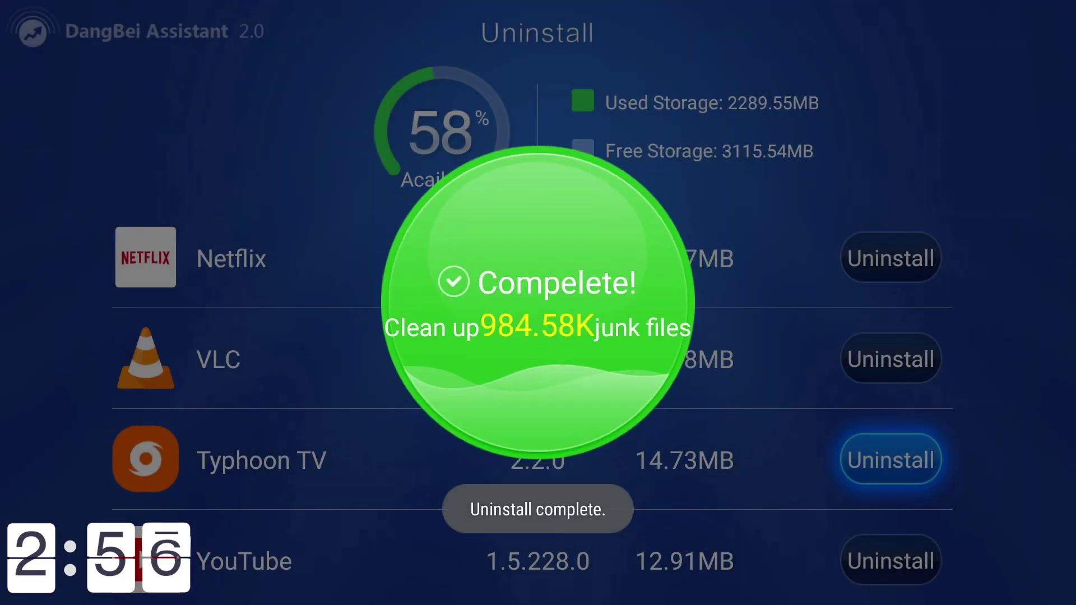
Step: Uninstall BBCIPlayer, further down the installed apps list, and confirm the removal
key(Down)
key(Down)
key(Down)
key(Down)
key(Down)
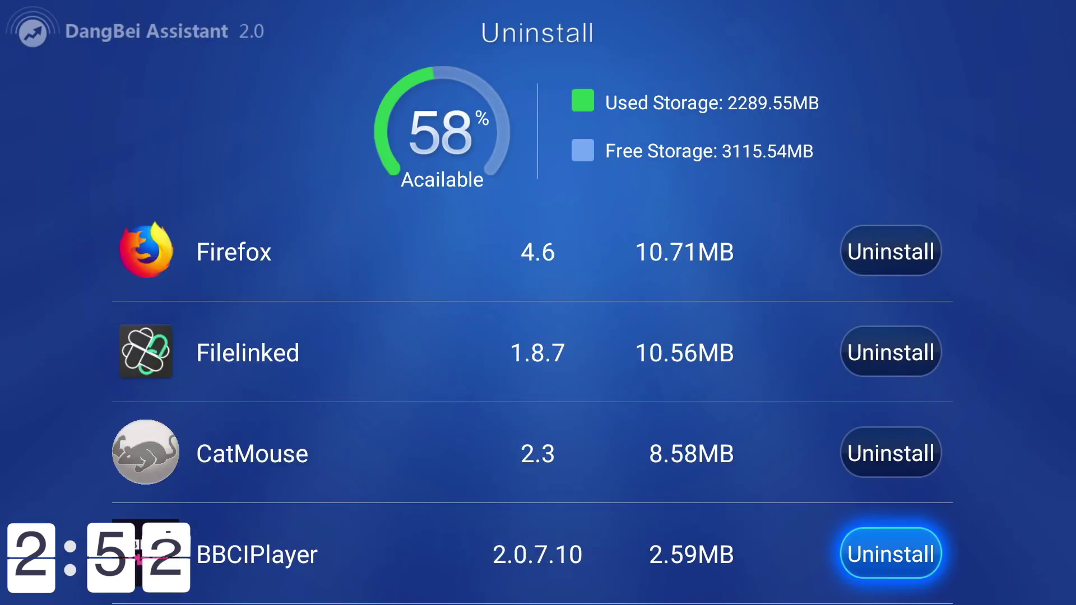
key(Down)
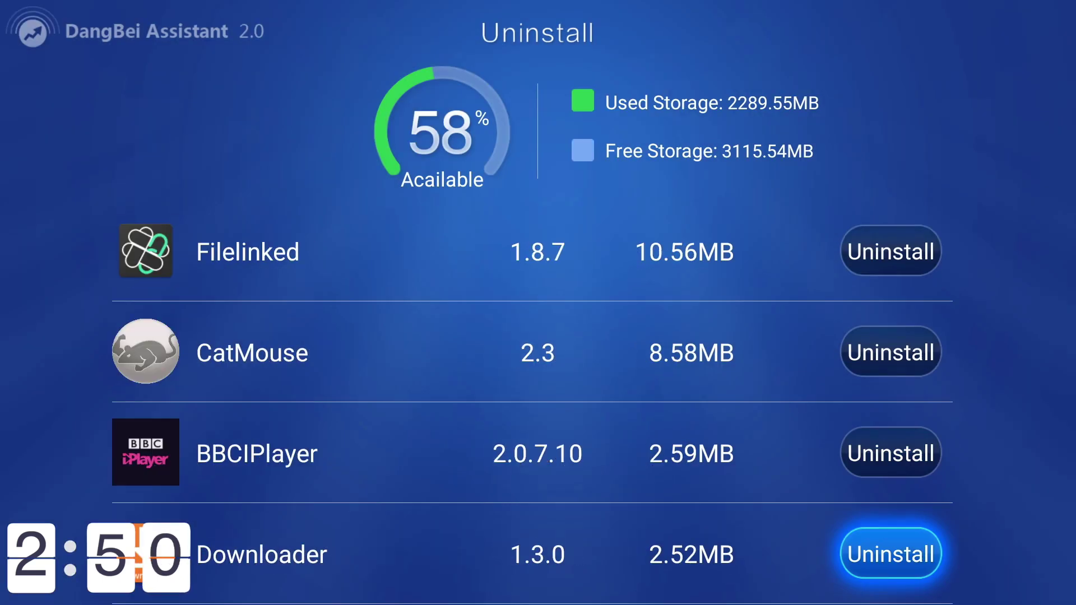
key(Up)
key(Return)
key(Return)
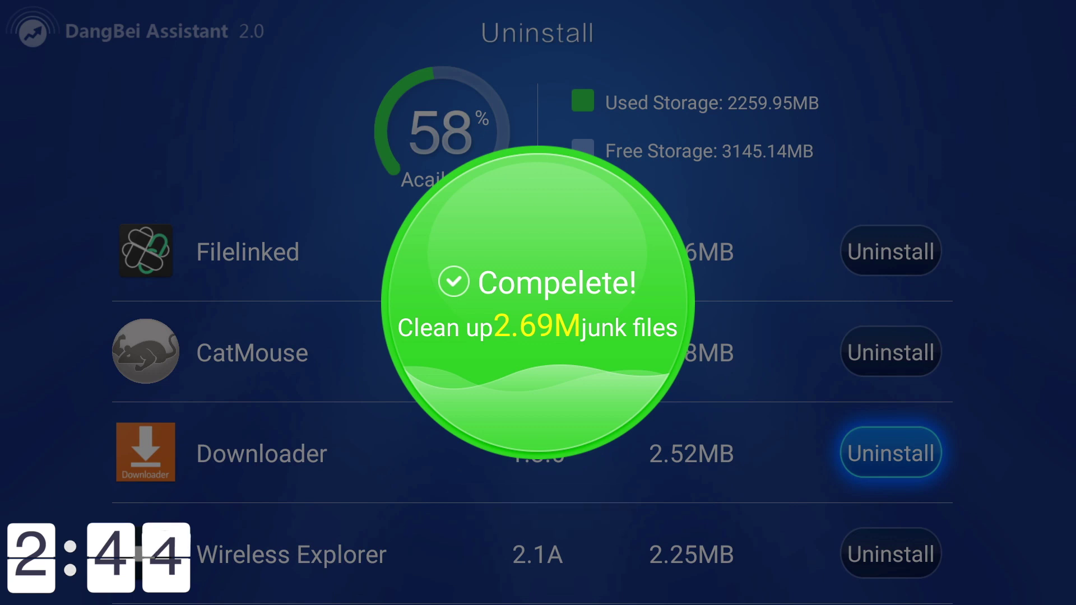
Step: Leave the uninstall list and run the TV Cleaner again from the main screen
key(Escape)
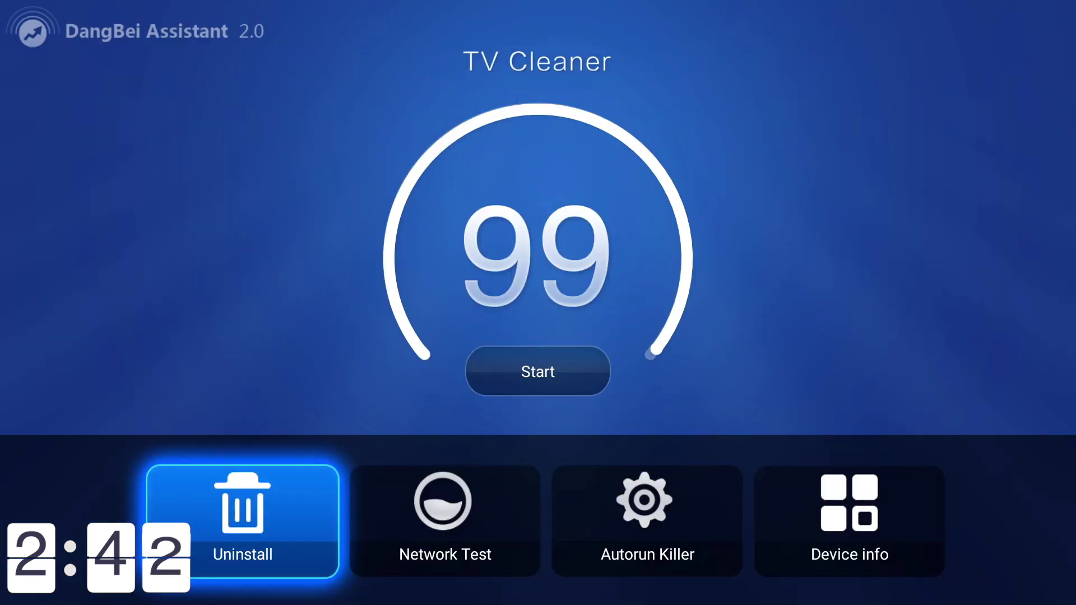
key(Up)
key(Return)
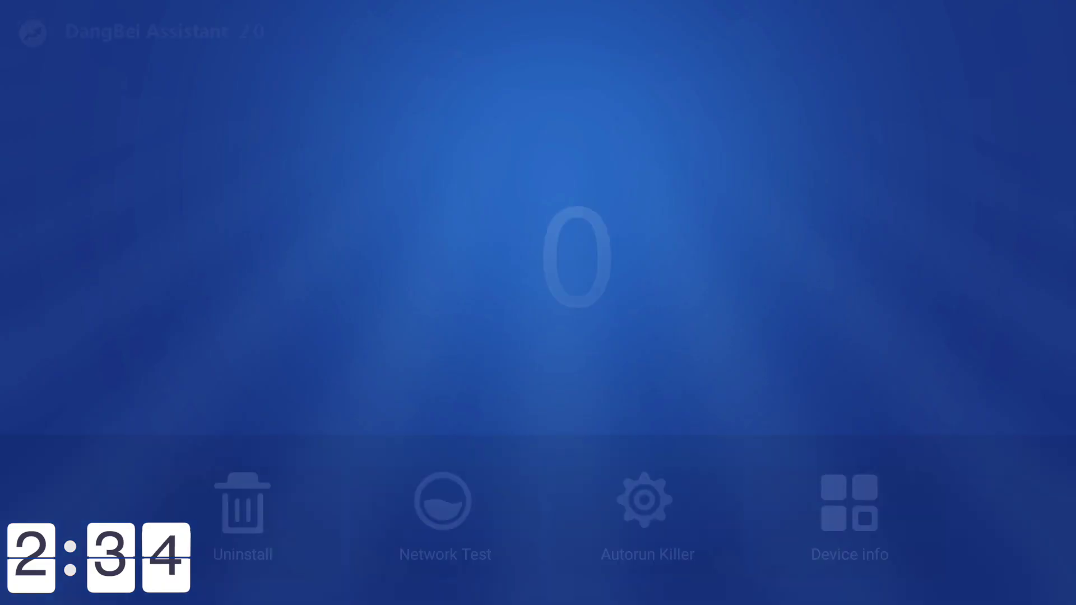
Step: Start the Network Test to measure the connection speed, then return to the main screen
key(Down)
key(Right)
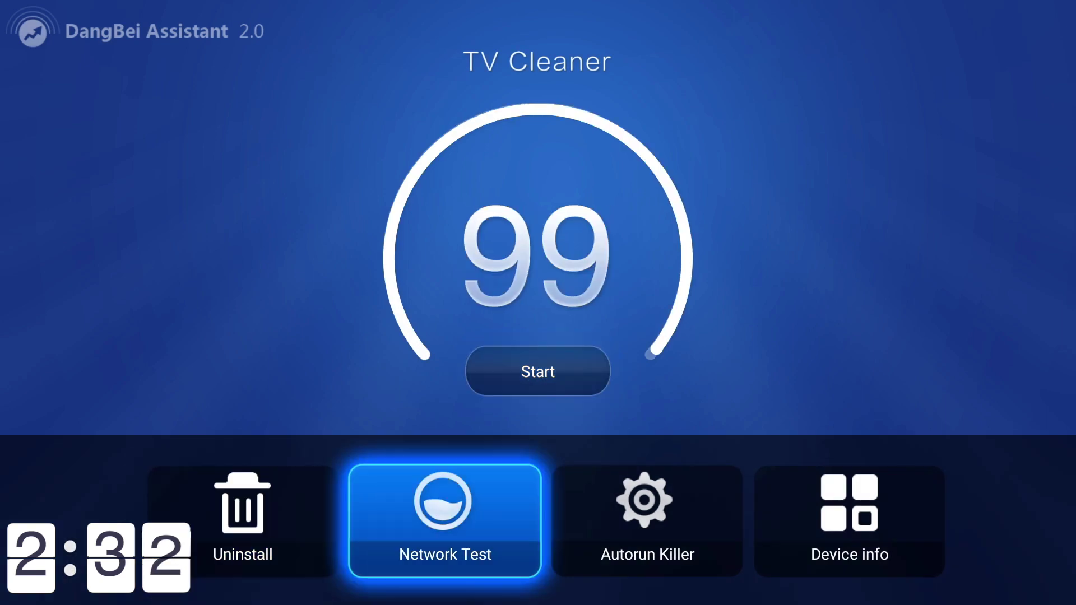
key(Return)
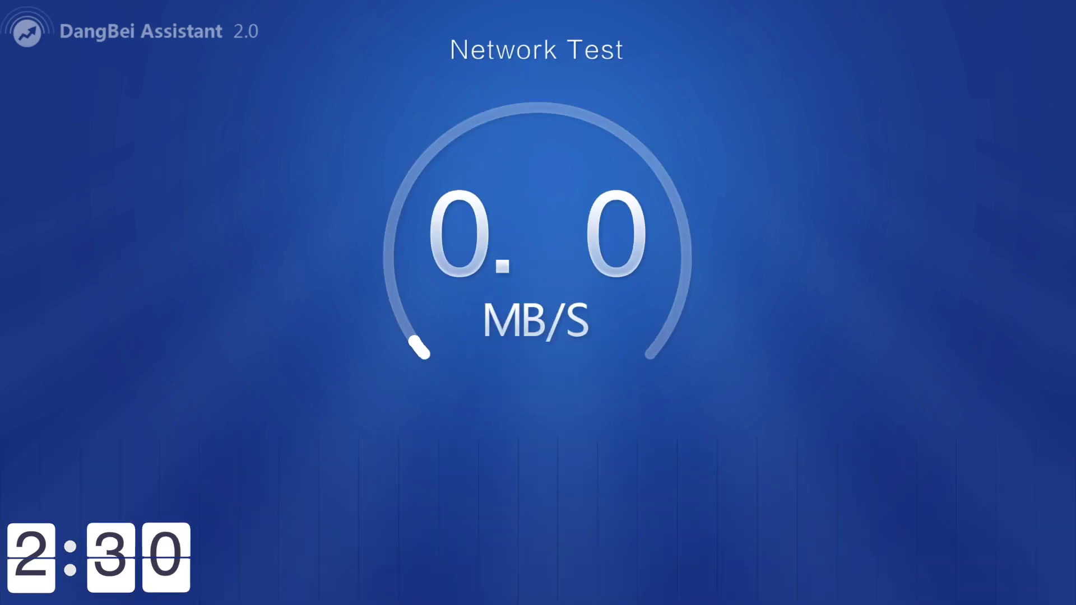
key(Escape)
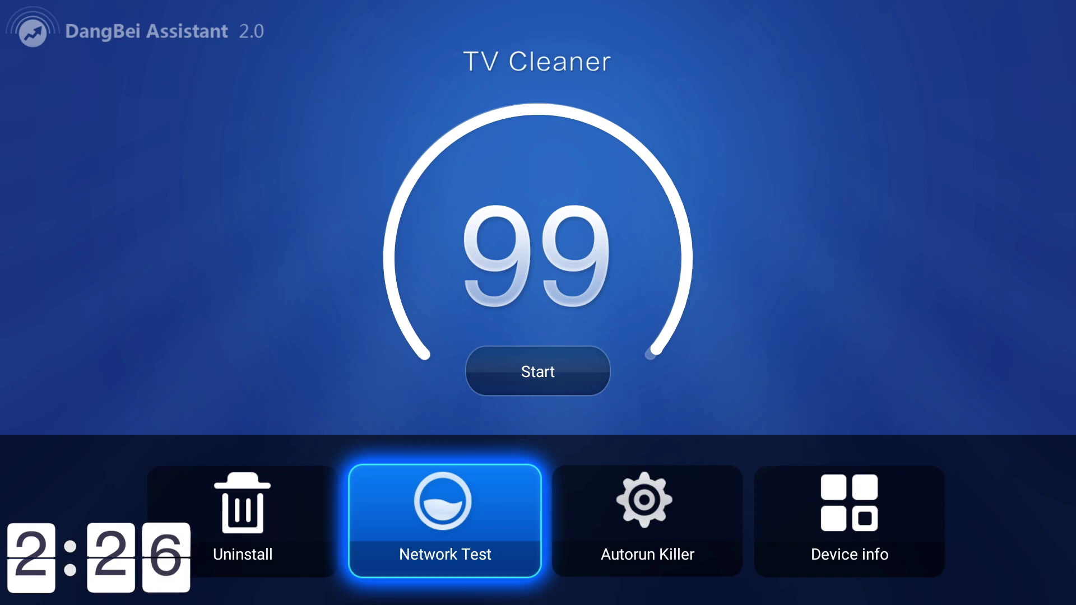
Step: View which apps start automatically in Autorun Killer, then return to the main screen
key(Right)
key(Return)
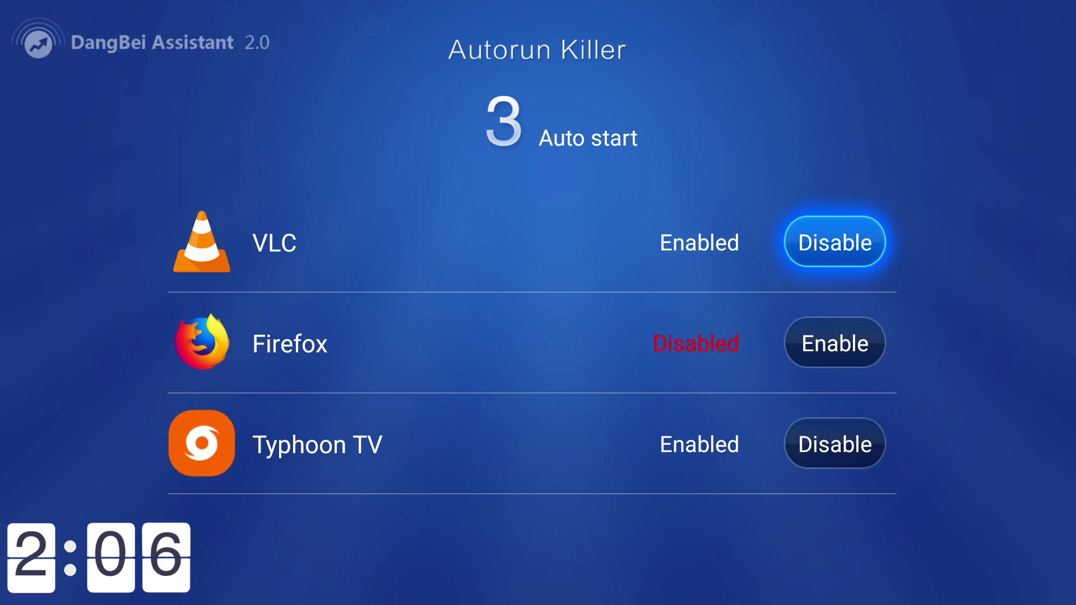
key(Escape)
Step: View the hardware and Android version details in Device info, then leave the page
key(Right)
key(Return)
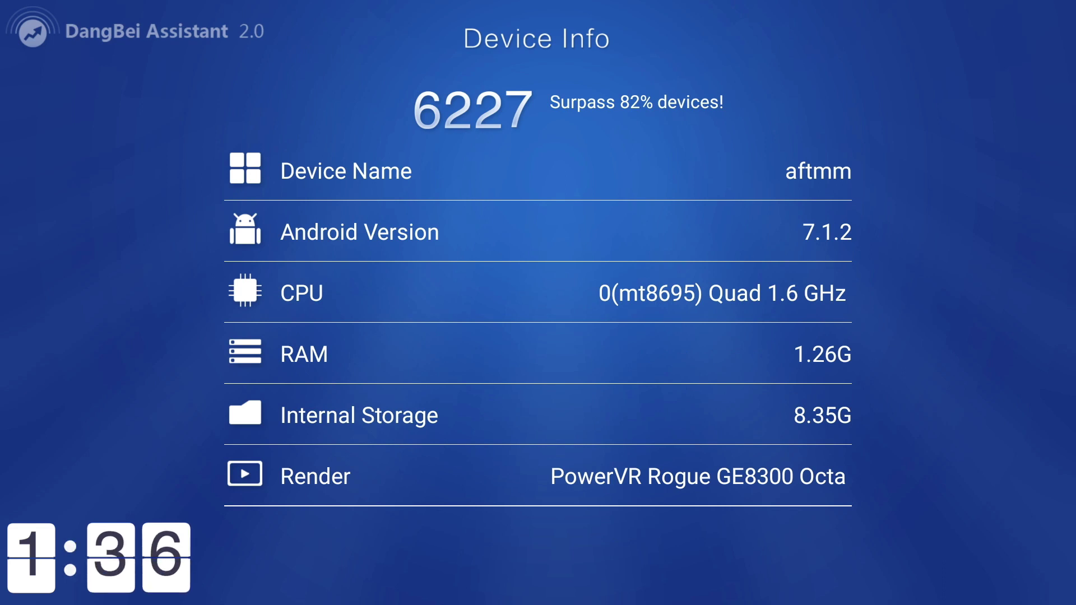
key(Escape)
Step: Browse the uninstall list to review the remaining apps and their sizes, then return to the main screen
key(Left)
key(Left)
key(Left)
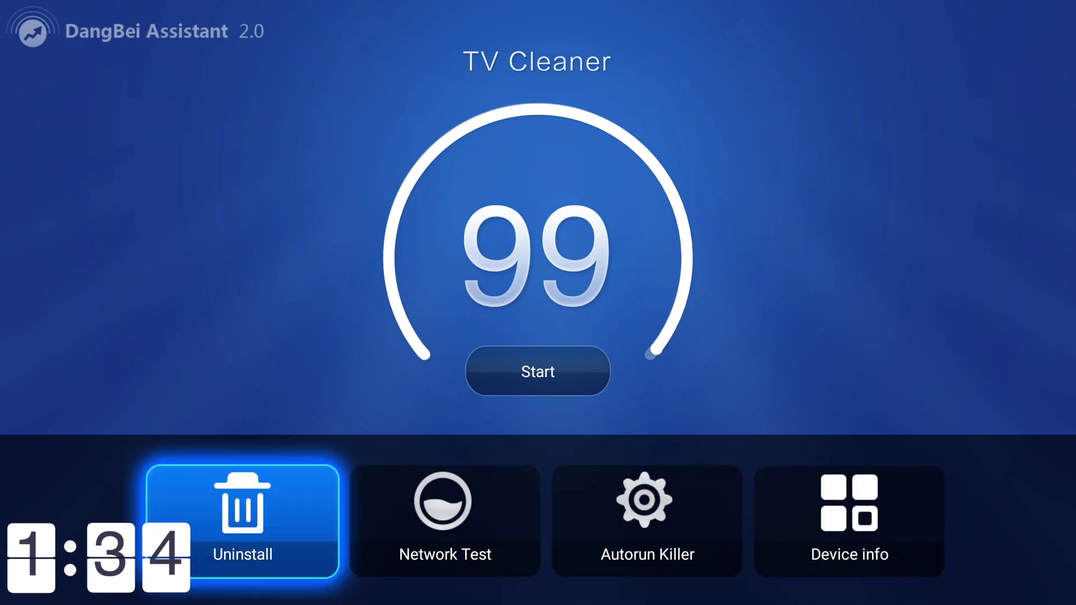
key(Return)
key(Down)
key(Down)
key(Down)
key(Down)
key(Down)
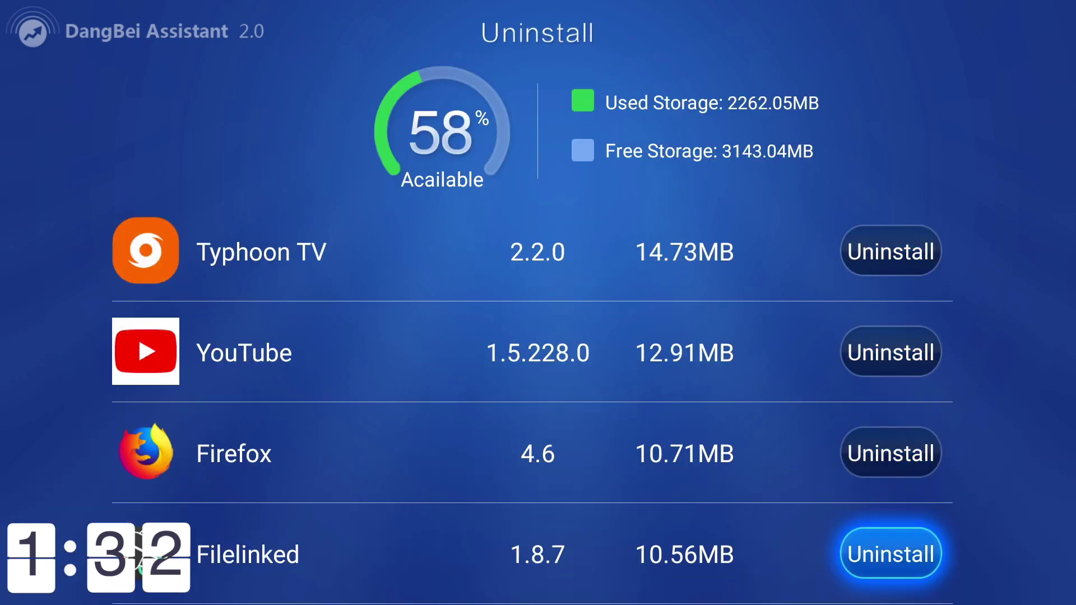
key(Up)
key(Up)
key(Up)
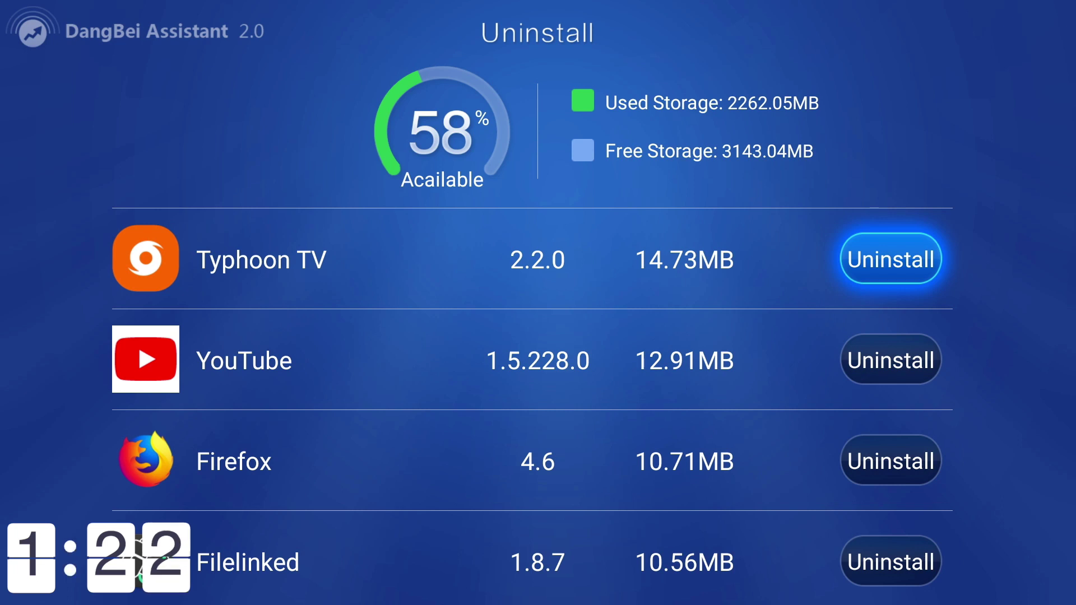
key(Up)
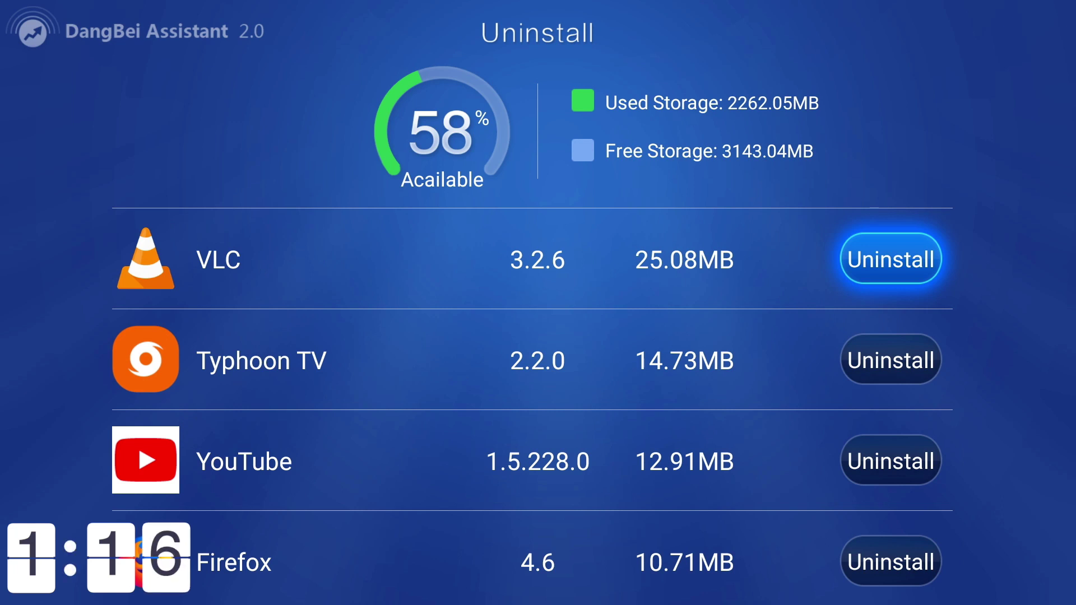
key(Escape)
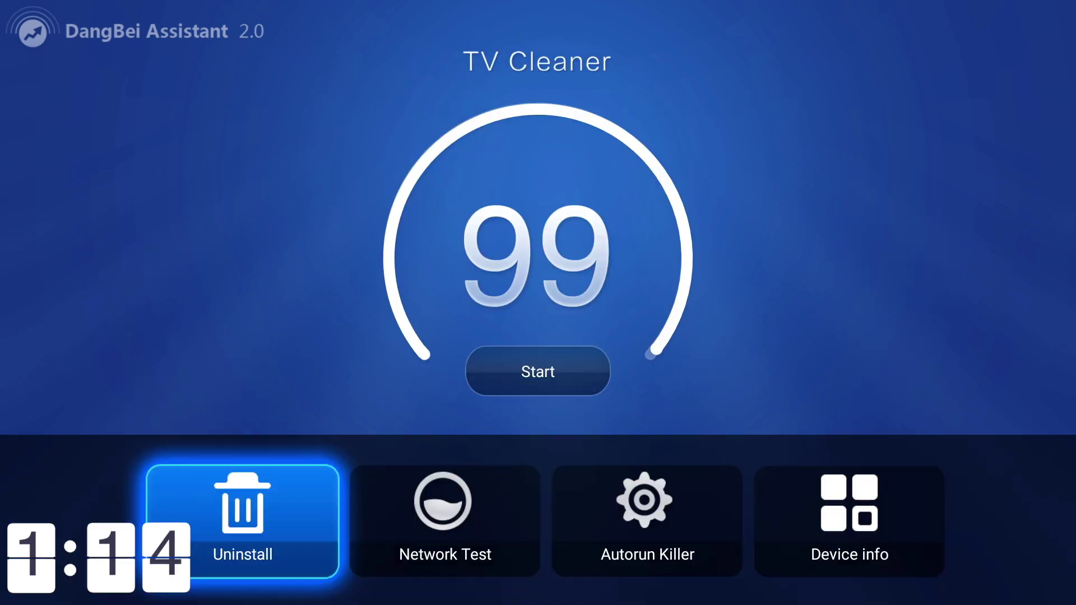
Step: Run the TV Cleaner once more to clear memory and junk files
key(Up)
key(Return)
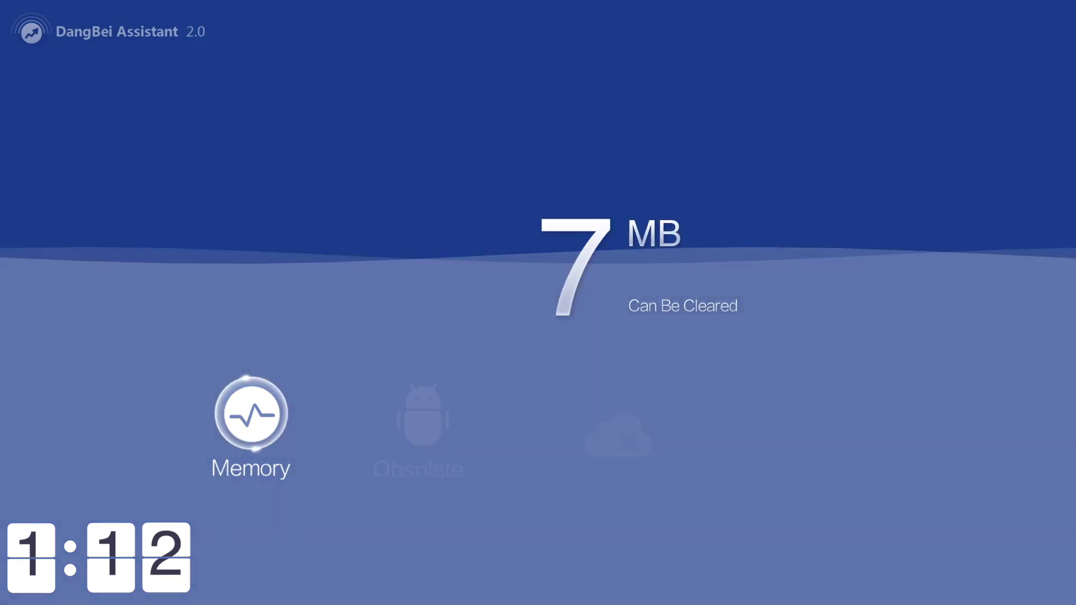